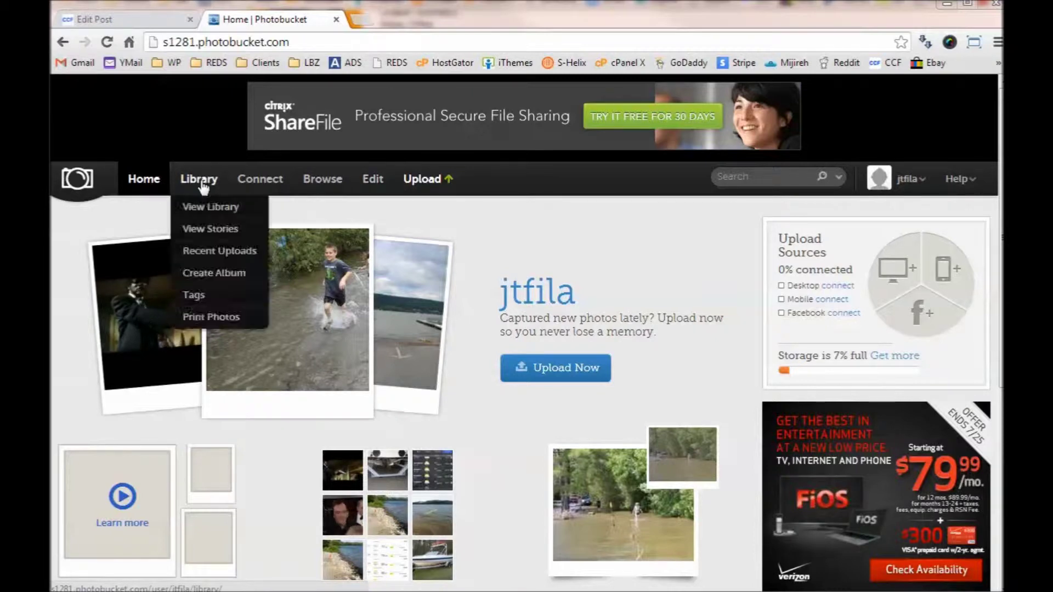
Upload IMG_1331, IMG_1362 and IMG_1373 from the Boat Pics folder by dropping them onto Photobucket.
left_click(437, 182)
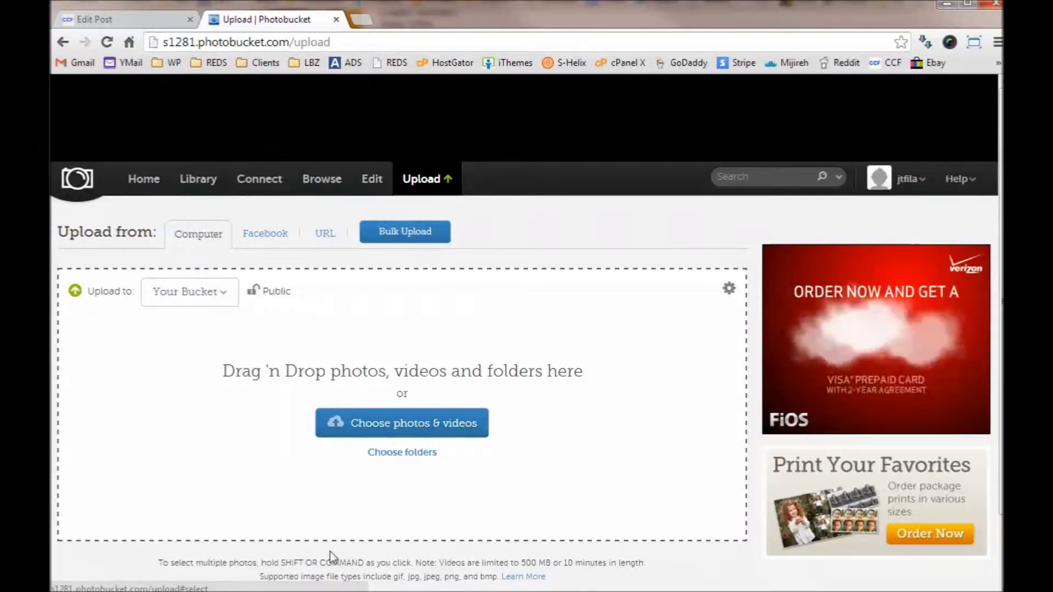
key("alt+Tab")
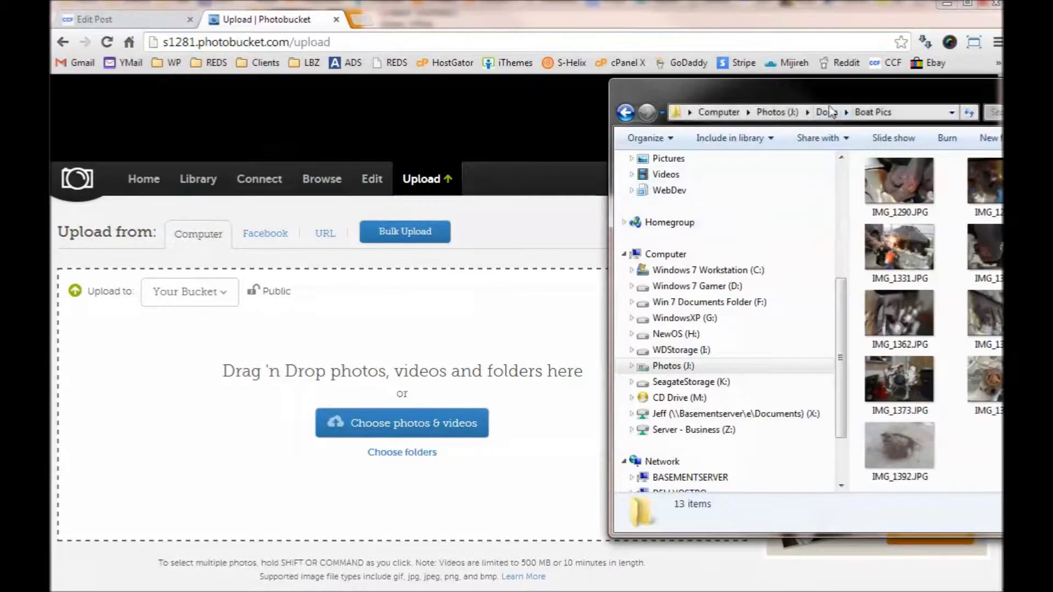
left_click_drag(819, 67, 799, 55)
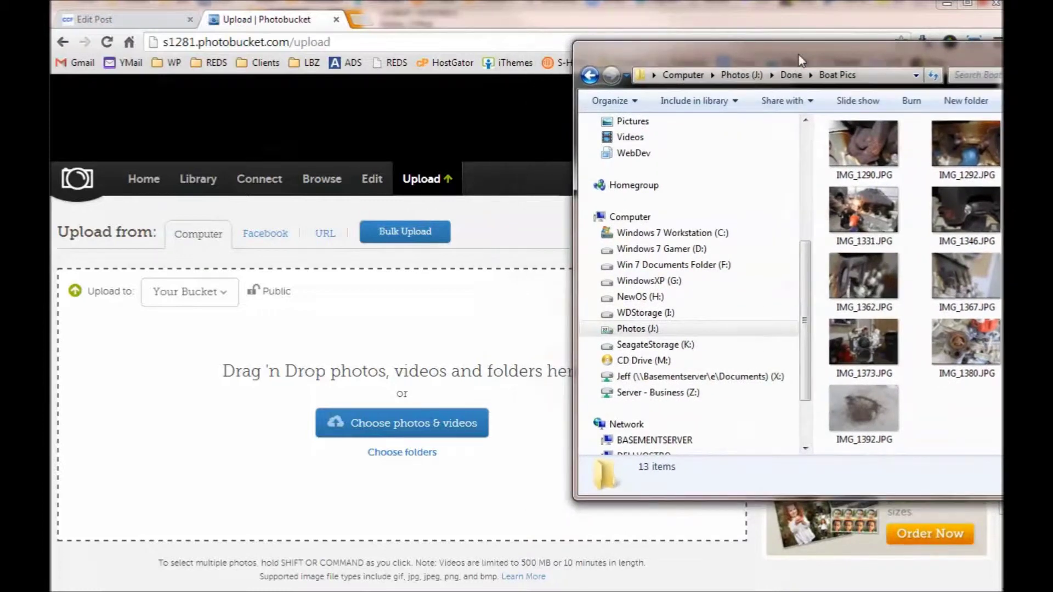
mouse_move(869, 214)
left_mouse_down()
mouse_move(738, 234)
mouse_move(359, 386)
mouse_move(707, 290)
mouse_move(861, 231)
left_mouse_up()
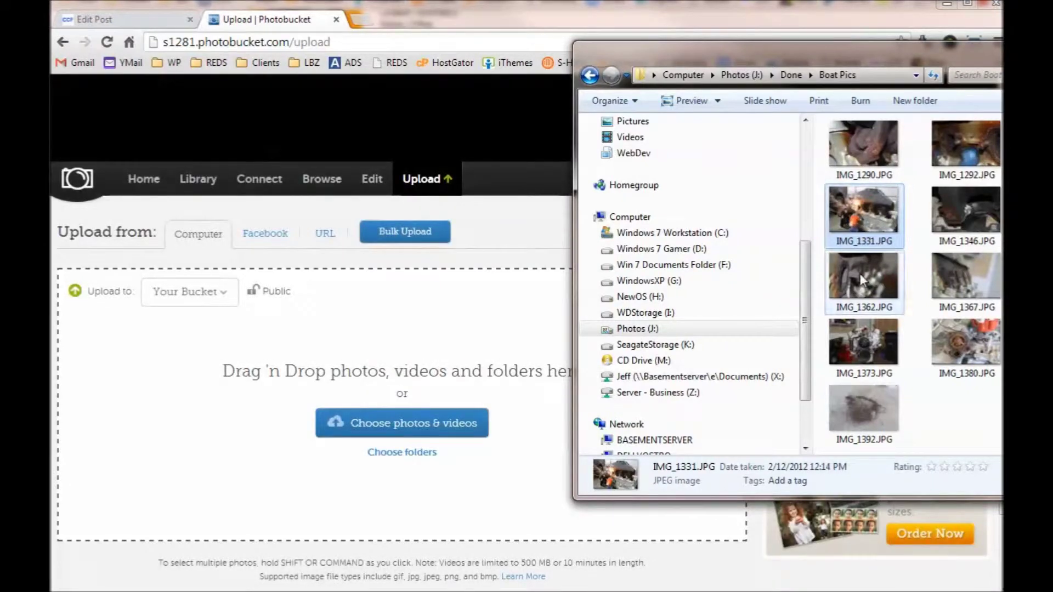
left_click(860, 273, "ctrl")
left_click(874, 373, "ctrl")
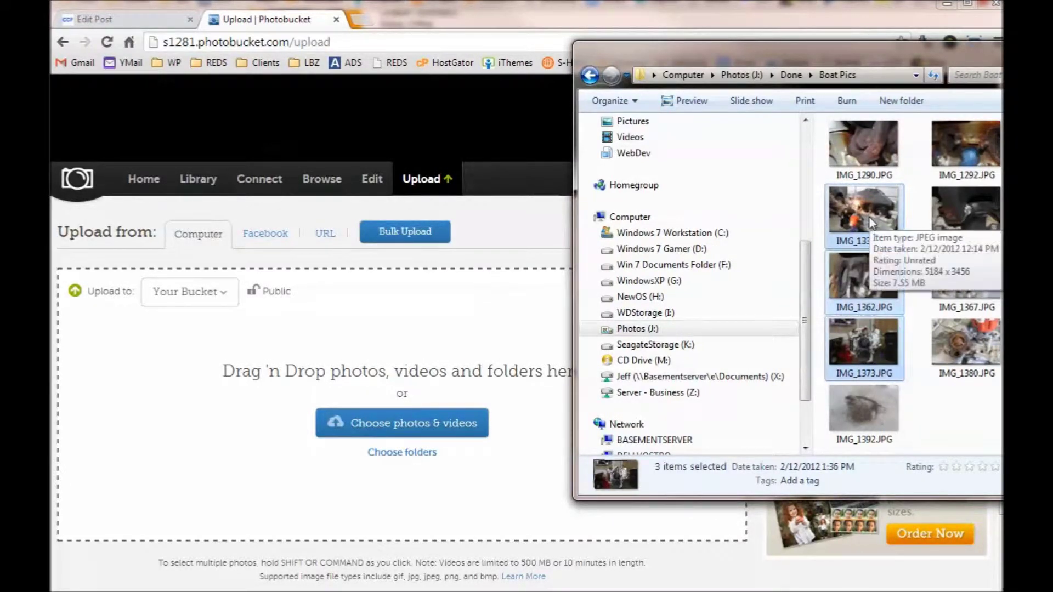
left_click_drag(869, 216, 394, 354)
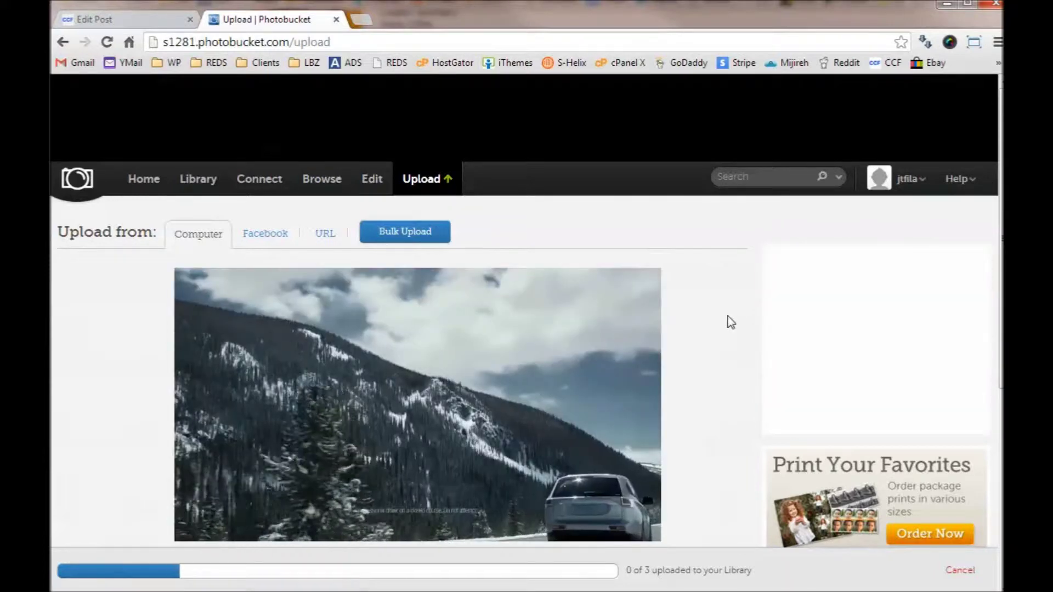
After the upload completes, title the first two photos 'Grinding headers off' and 'Closeup of header'.
scroll(729, 323, "down", 6)
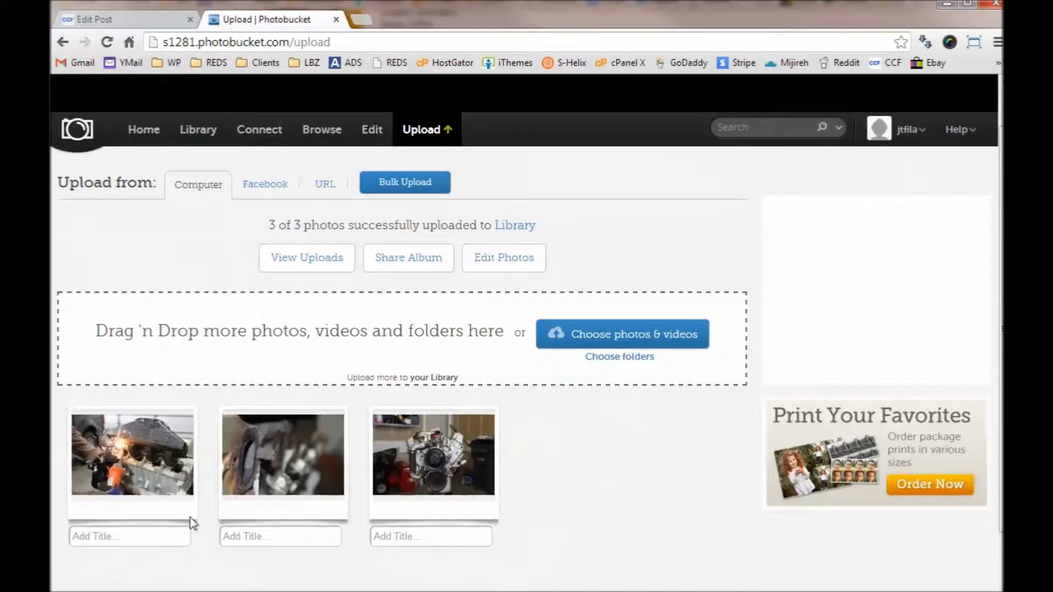
left_click(129, 541)
type("Grinding headers off")
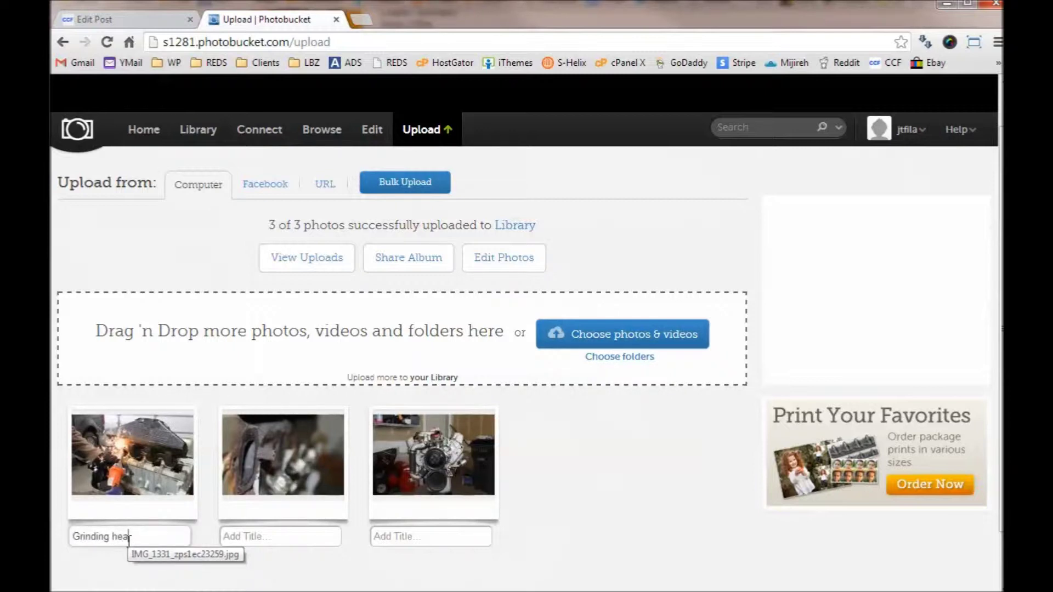
left_click(260, 531)
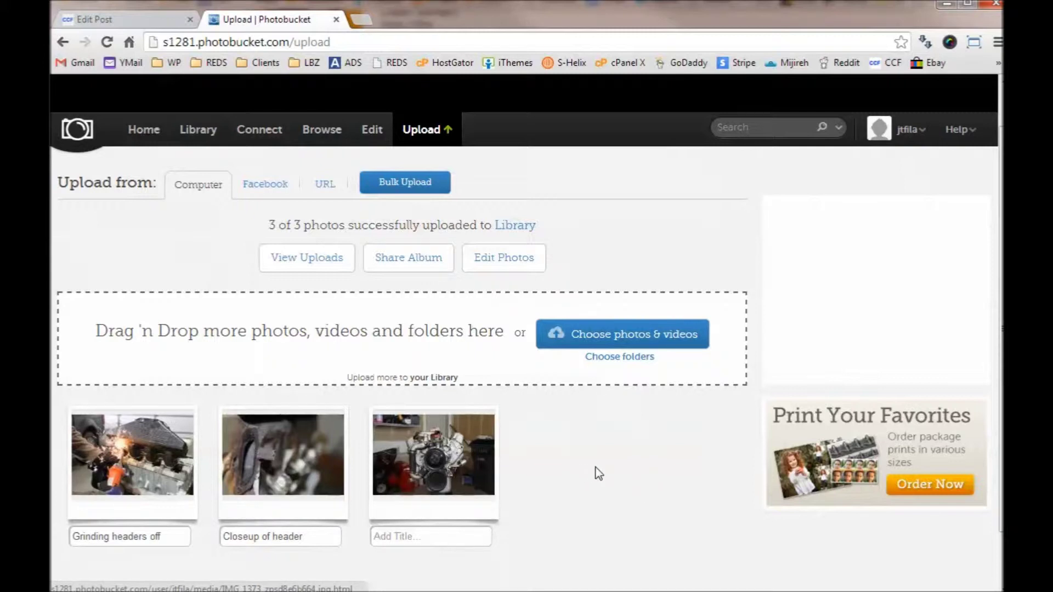
left_click(309, 260)
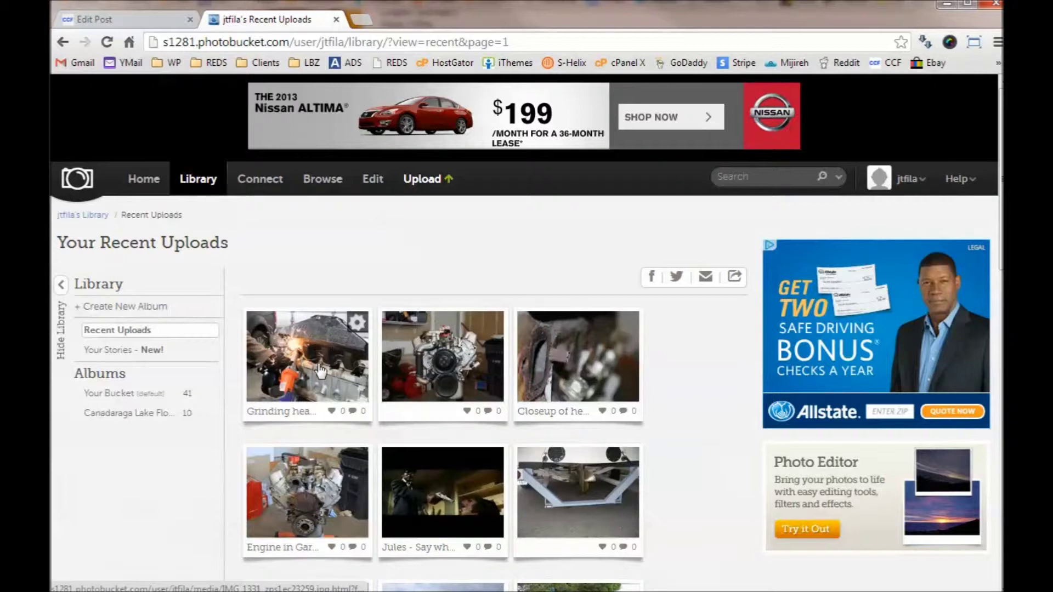
From the 'Grinding headers off' photo's gear menu, choose Share.
left_click(357, 325)
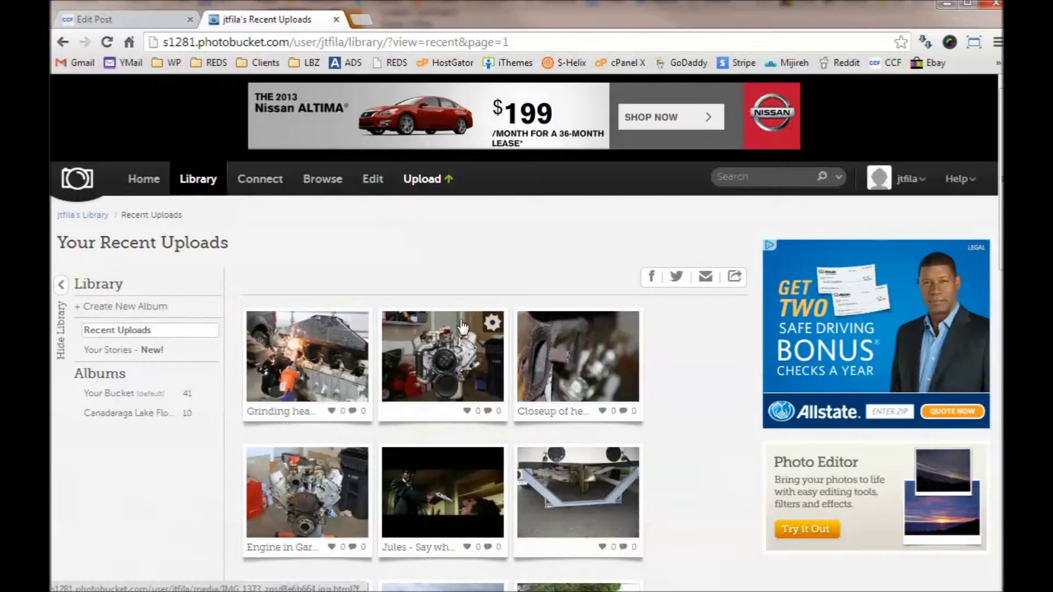
left_click(358, 325)
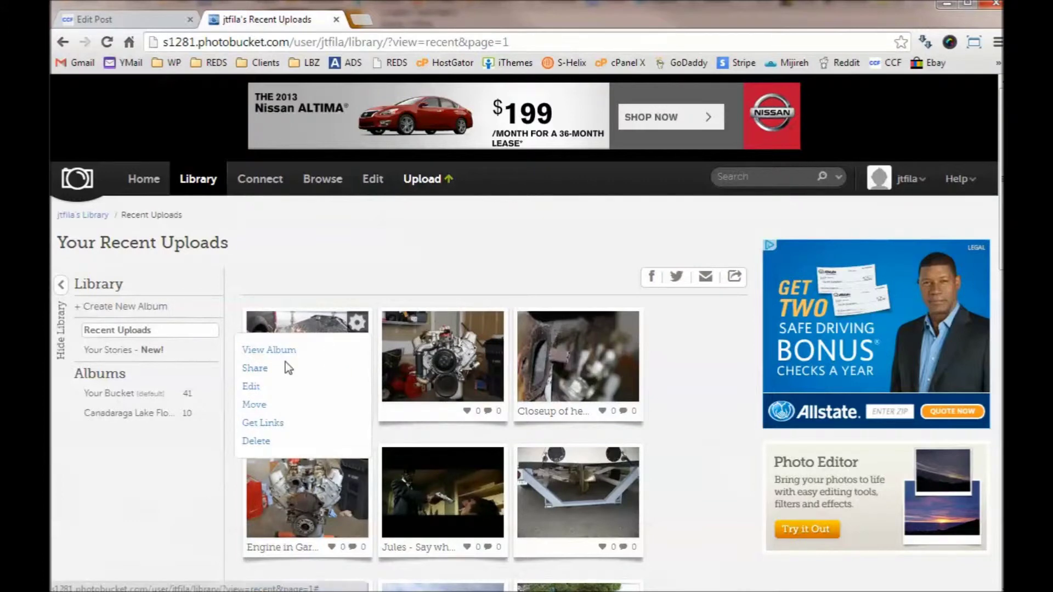
left_click(256, 369)
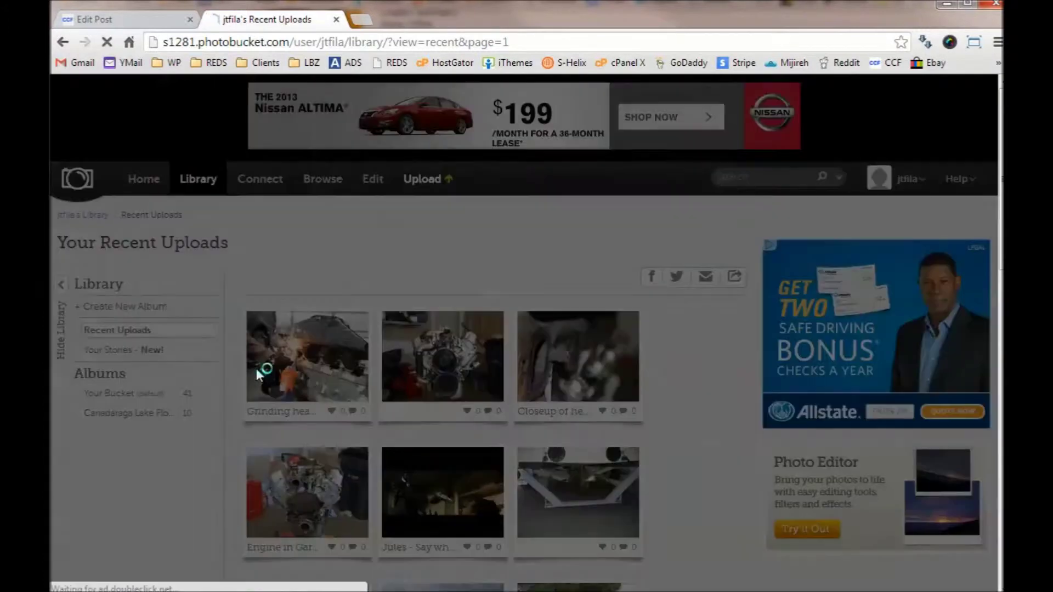
Copy the 'Grinding headers off' photo's IMG code from the Links tab.
left_click(506, 234)
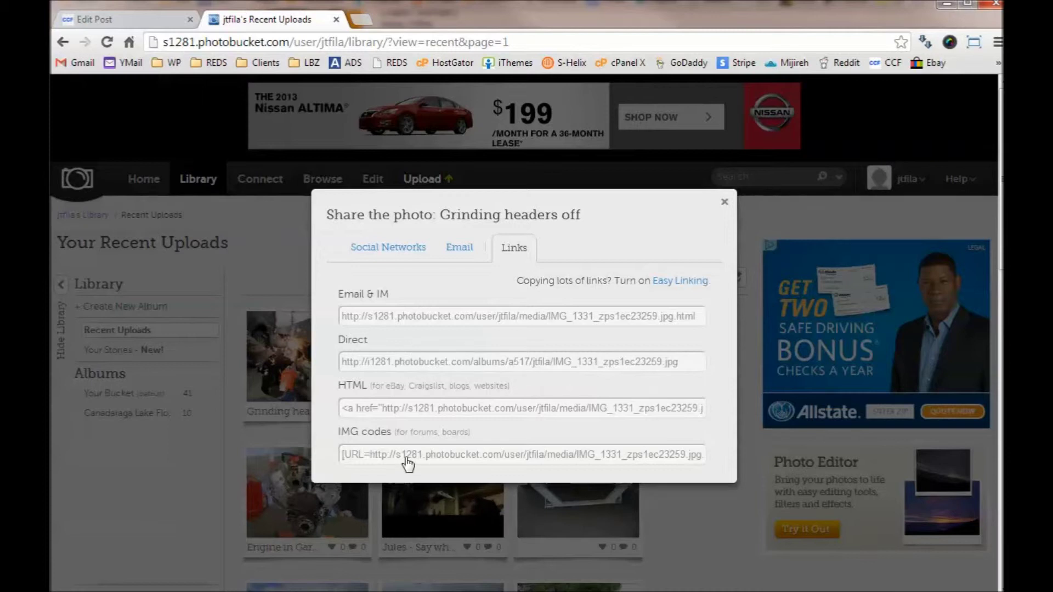
left_click(481, 455)
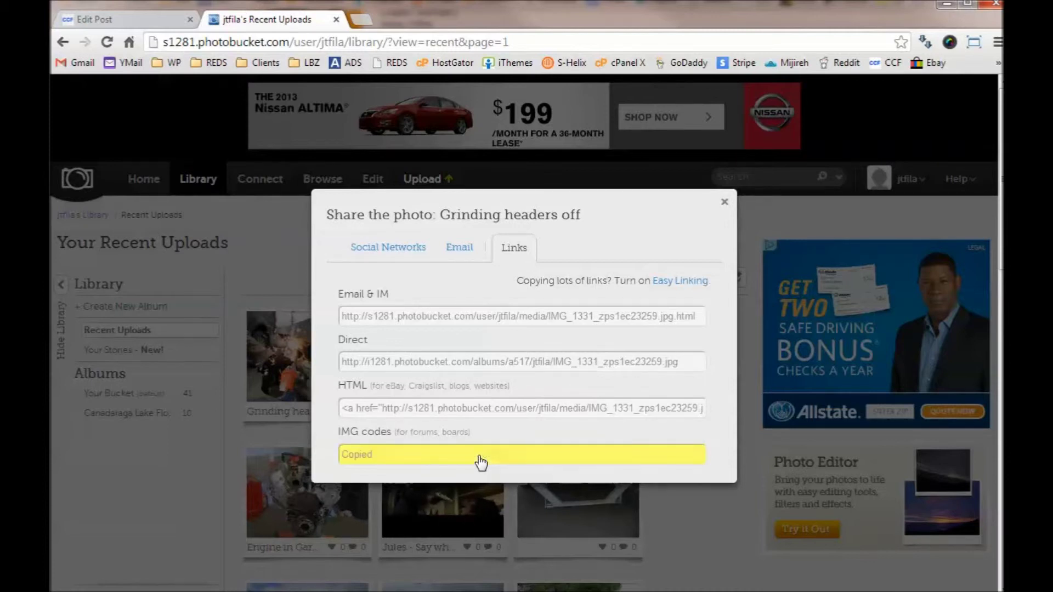
left_click(725, 203)
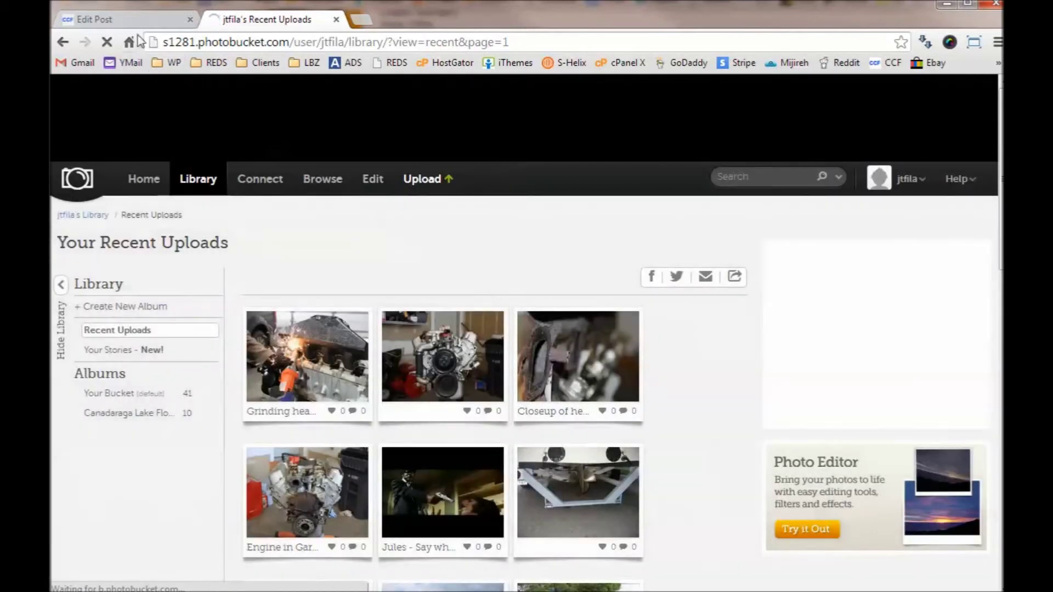
Paste the IMG code on a new line after the placeholder text and update the forum post.
left_click(132, 22)
left_click(646, 515)
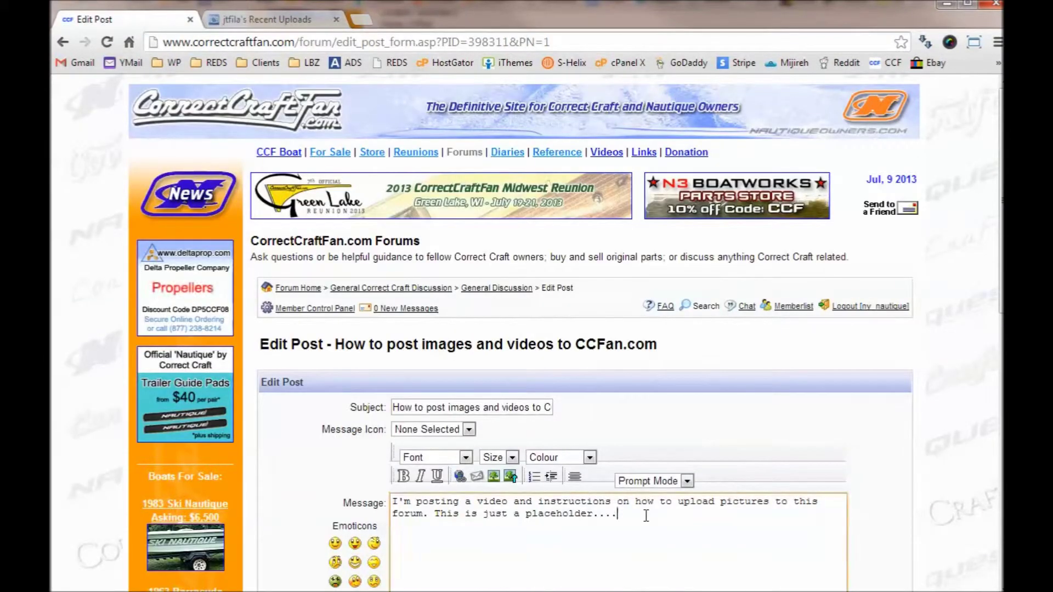
key("Return")
key("Return")
type("[URL=http://s1281.photobucket.com/user/jtfila/media/IMG_1331_zps1ec23259.jpg.html][IMG]http://i1281.photobucket.com/albums/a517/jtfila/IMG_1331_zps1ec23259.jpg[/IMG][/URL]")
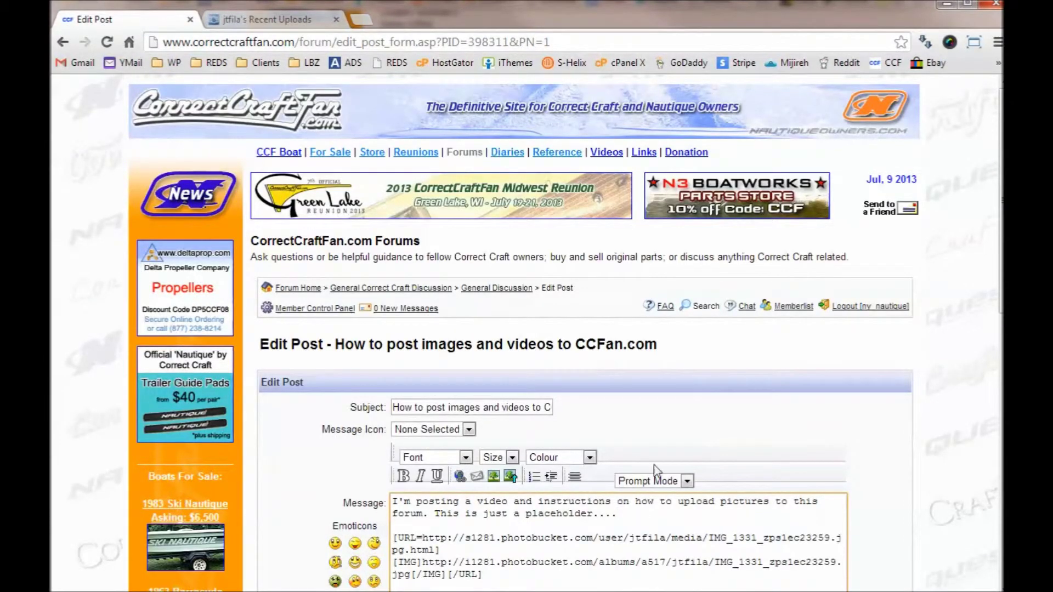
scroll(656, 470, "down", 3)
scroll(565, 477, "down", 2)
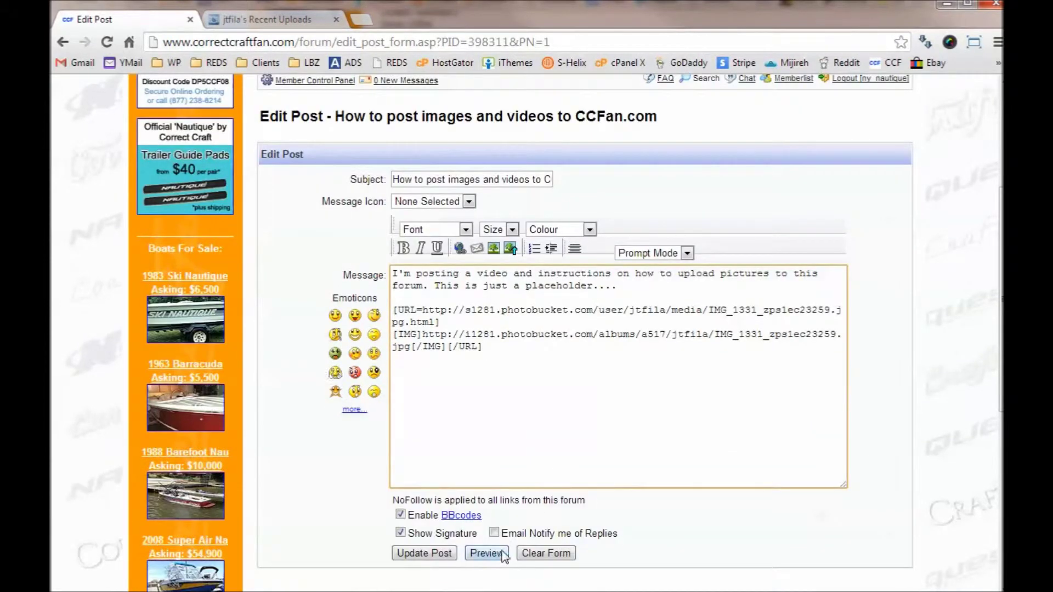
left_click(424, 553)
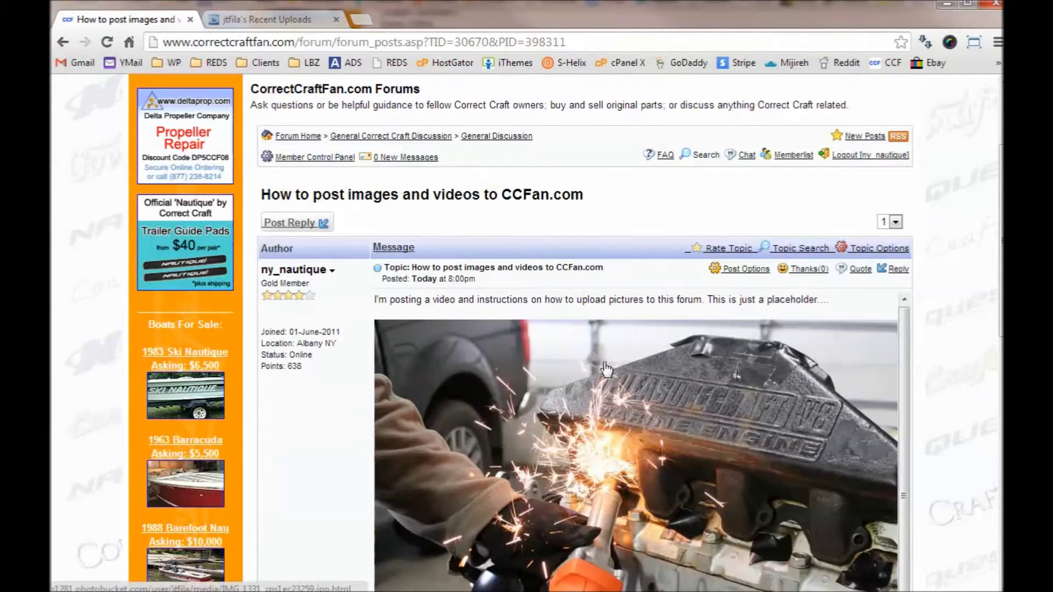
Review the embedded photo in the topic, open its Photobucket page in a new tab, and return to the forum.
scroll(609, 368, "down", 3)
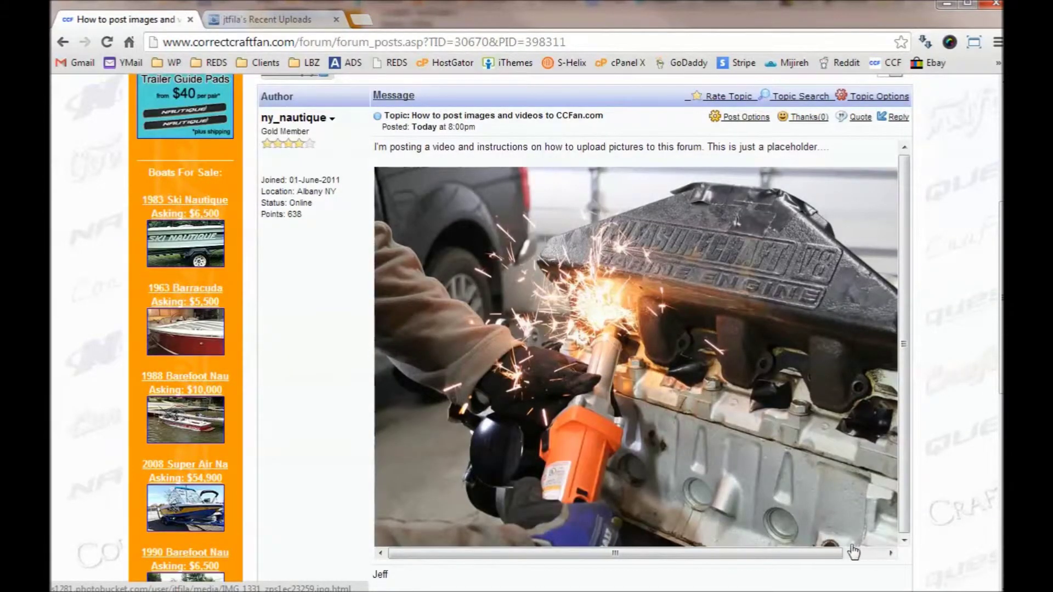
left_click_drag(823, 557, 771, 559)
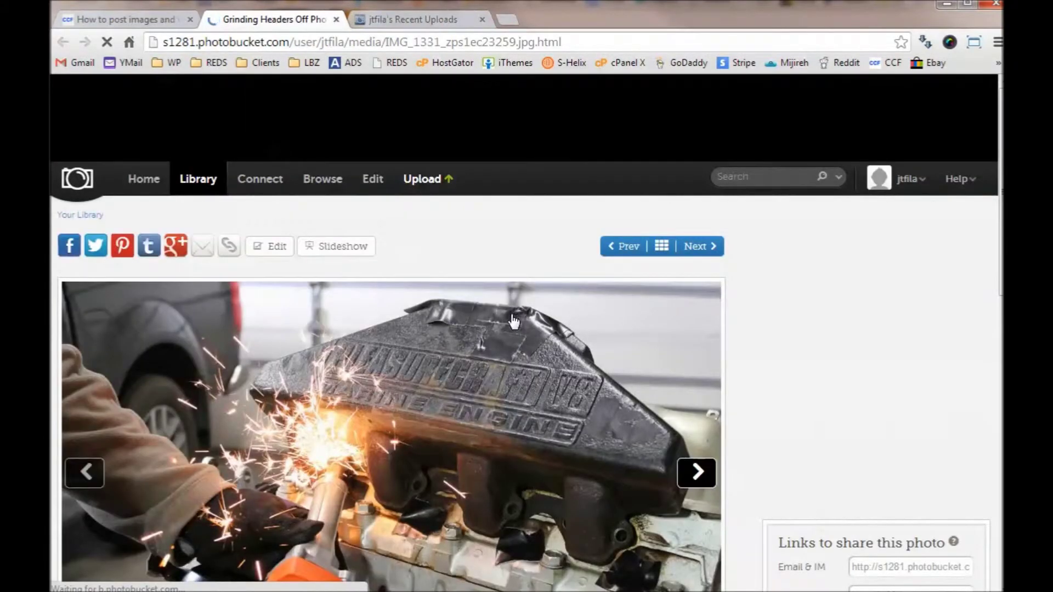
scroll(507, 340, "down", 2)
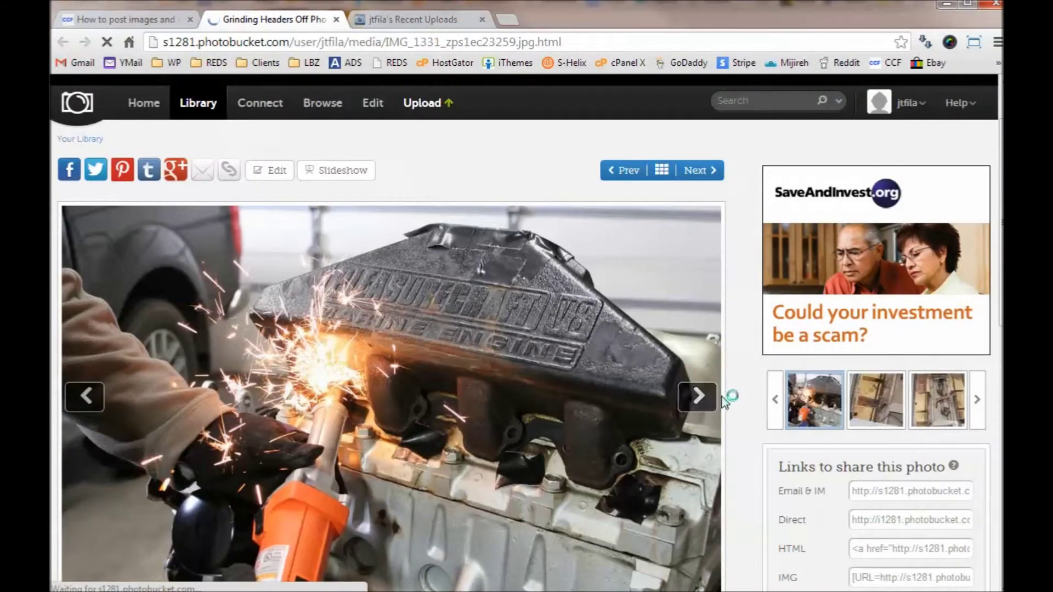
key("ctrl+shift+Tab")
scroll(631, 406, "up", 4)
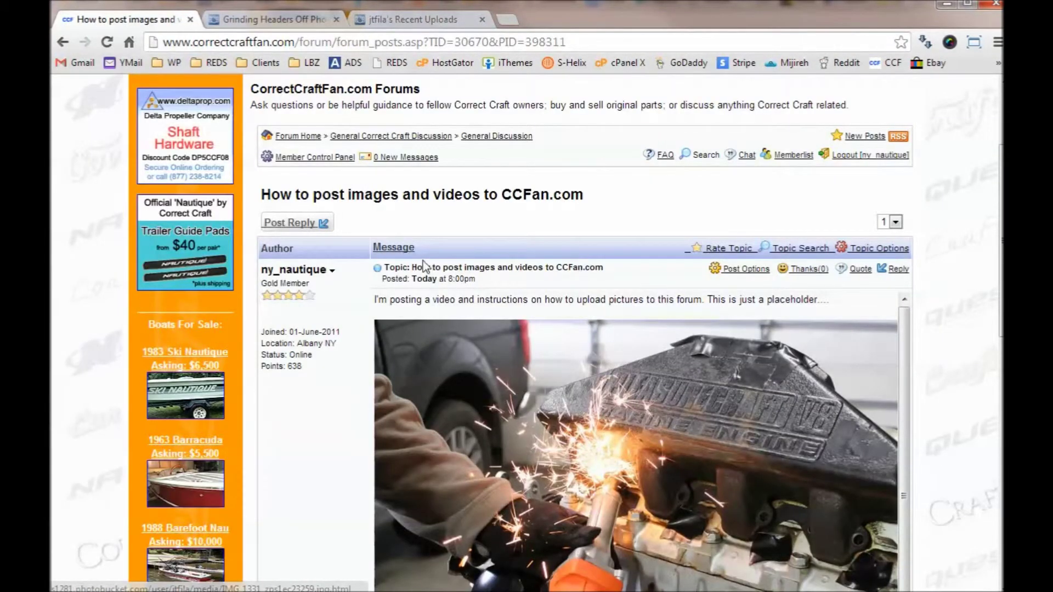
scroll(555, 353, "down", 4)
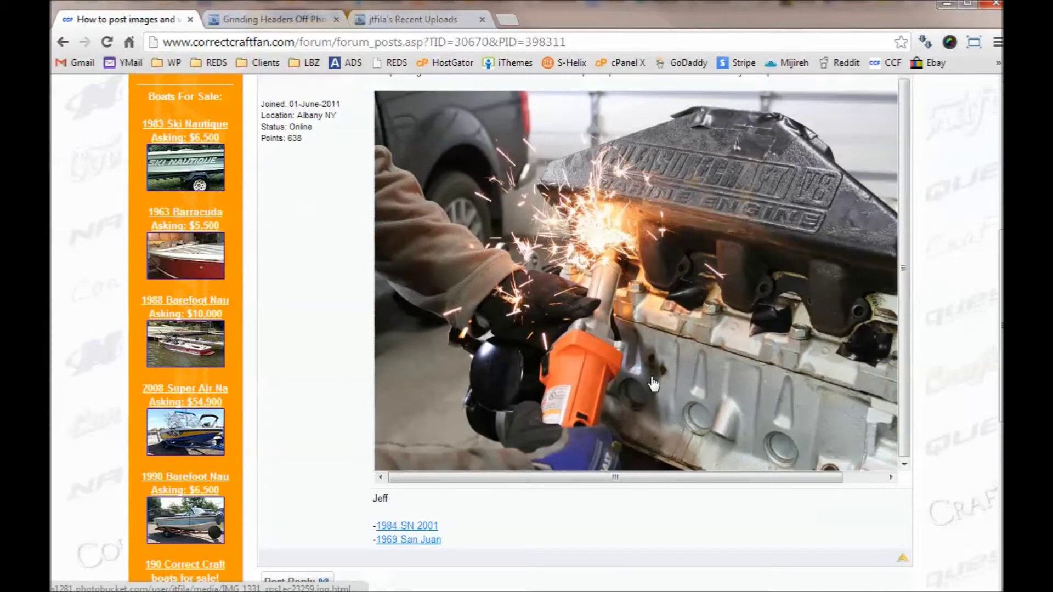
scroll(653, 384, "up", 1)
Edit the post with the cursor after the existing image code, then return to Photobucket's recent uploads.
left_click(744, 116)
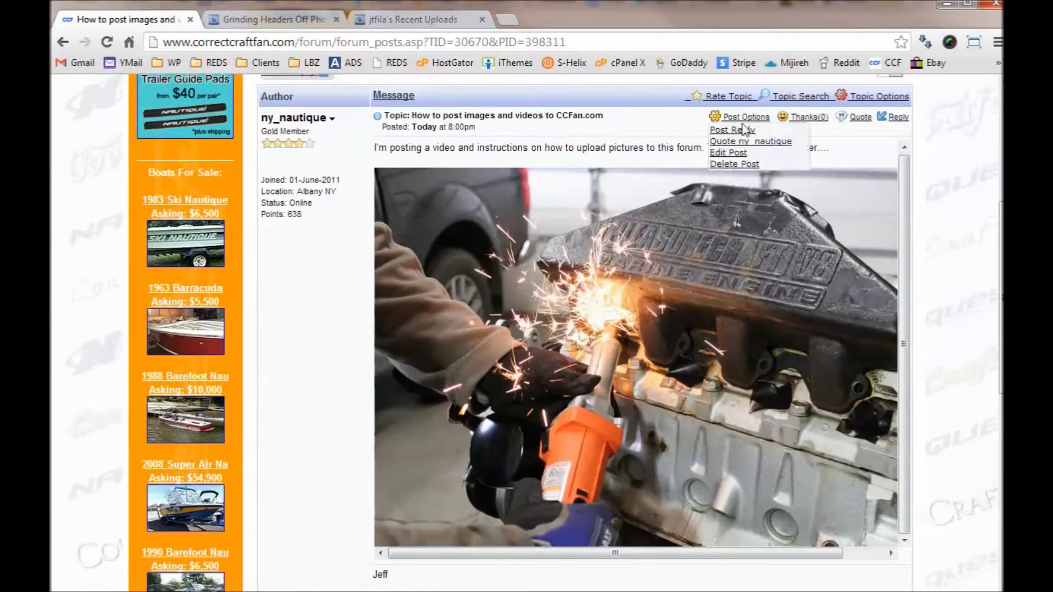
left_click(724, 153)
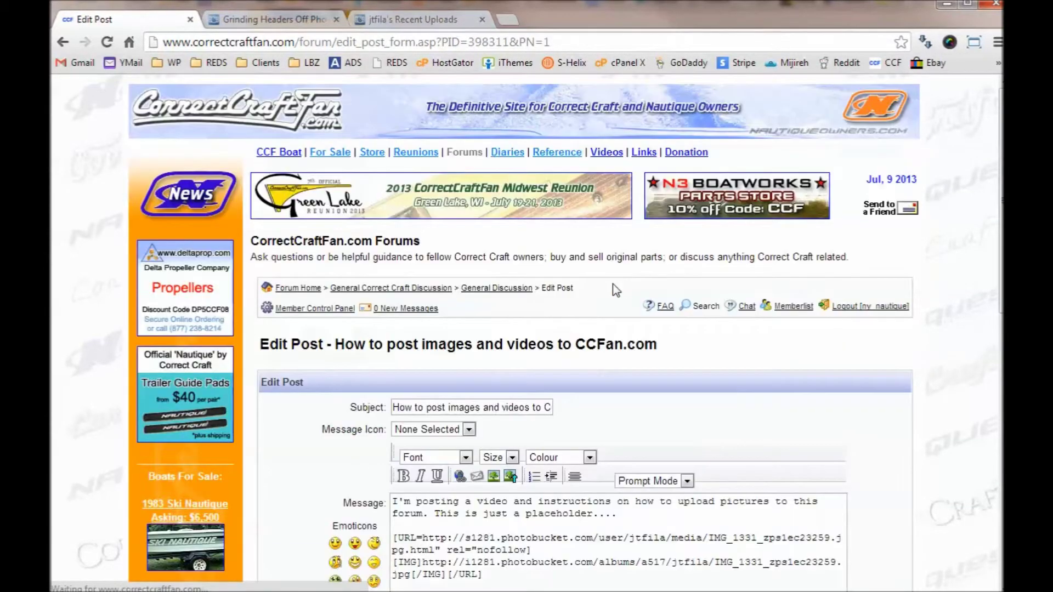
scroll(513, 454, "down", 3)
left_click(514, 425)
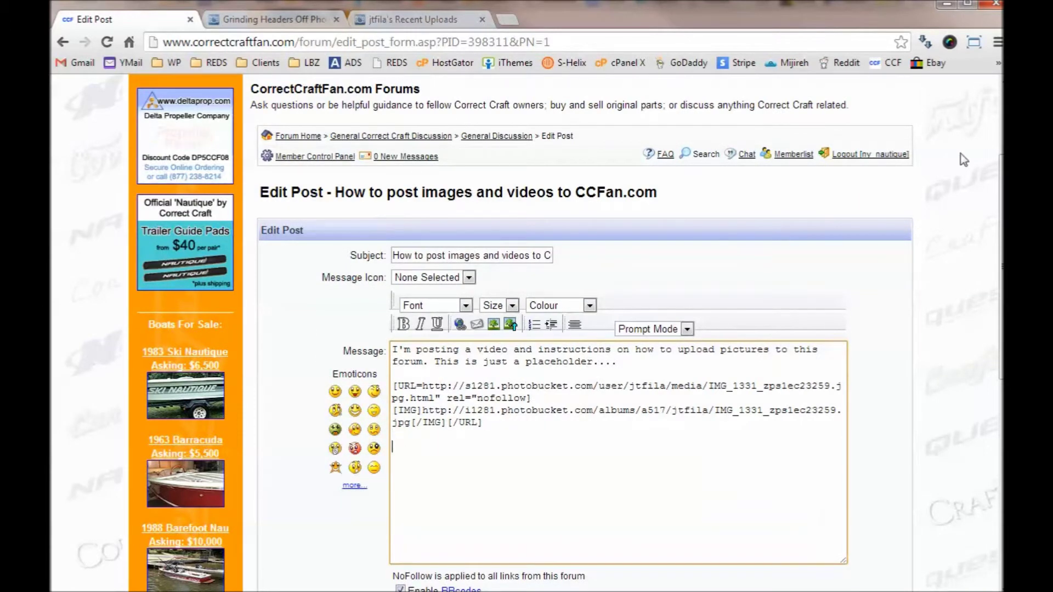
left_click(284, 19)
left_click(400, 20)
Copy the 'Closeup of header' photo's IMG code from its Get Links options.
left_click(274, 21)
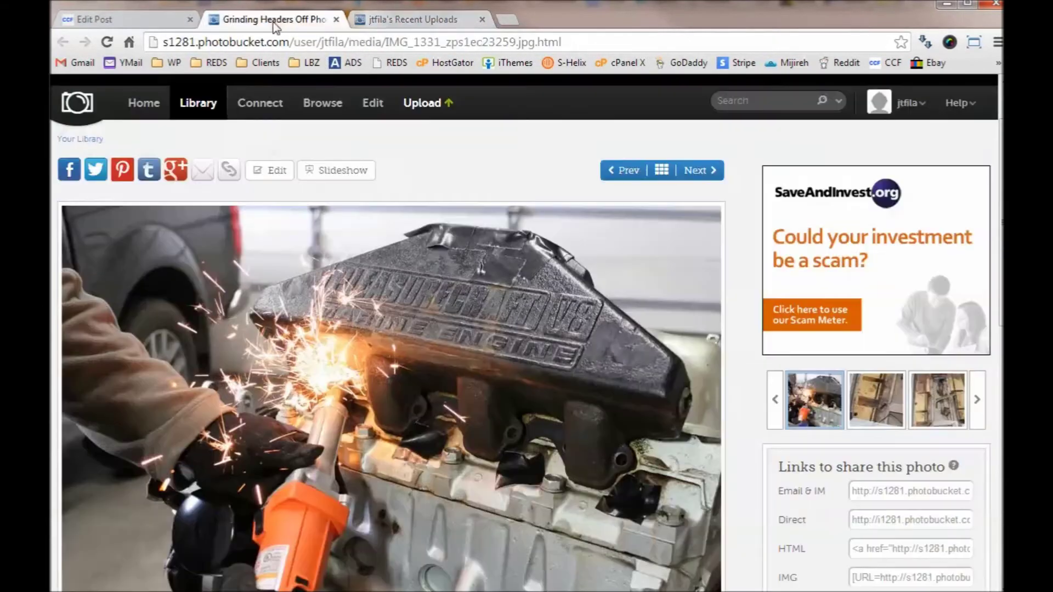
left_click(361, 23)
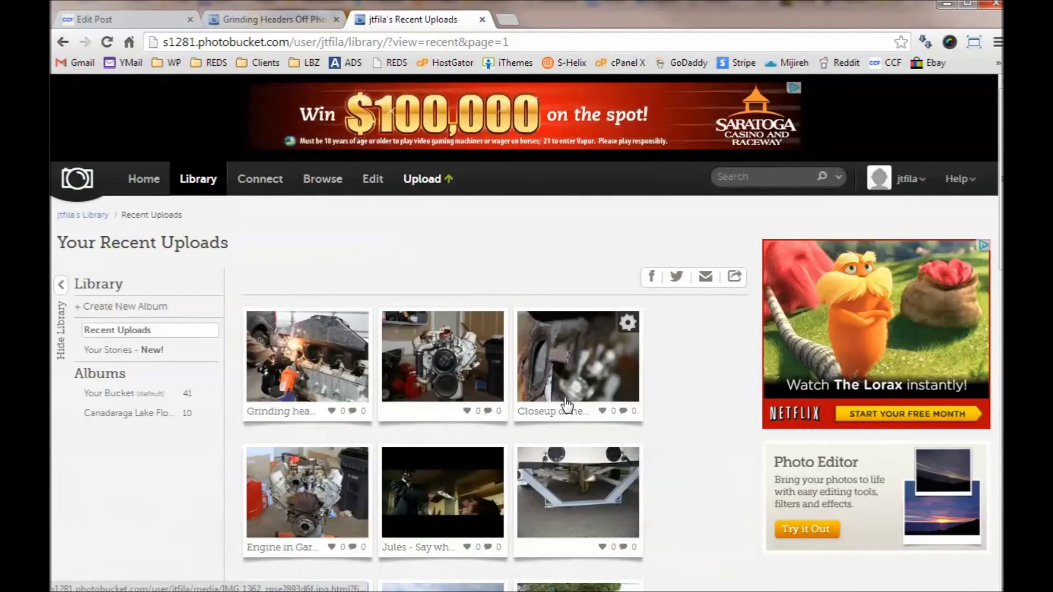
left_click(629, 325)
left_click(533, 423)
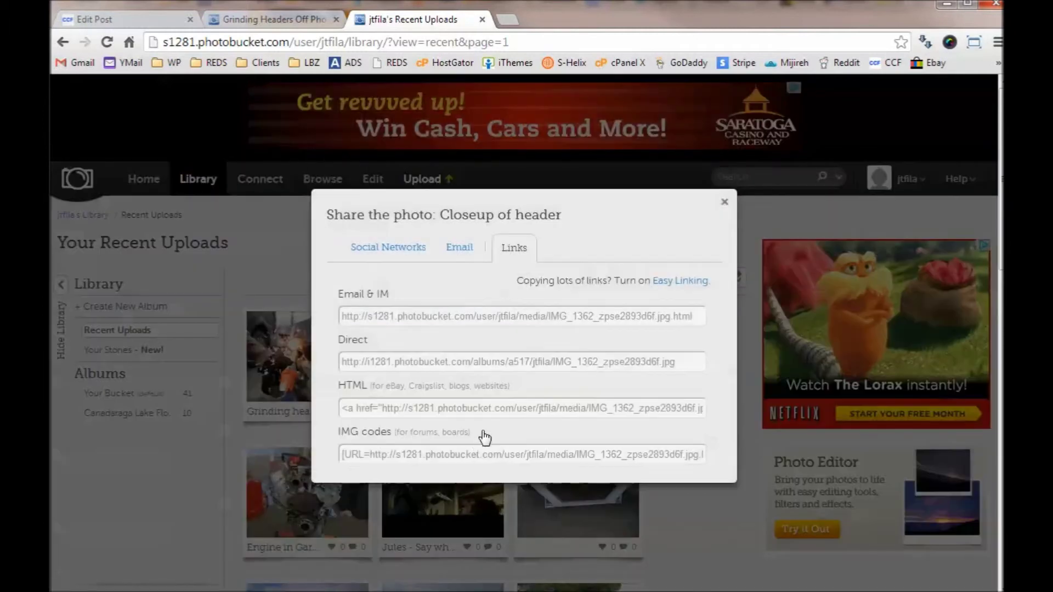
left_click(456, 464)
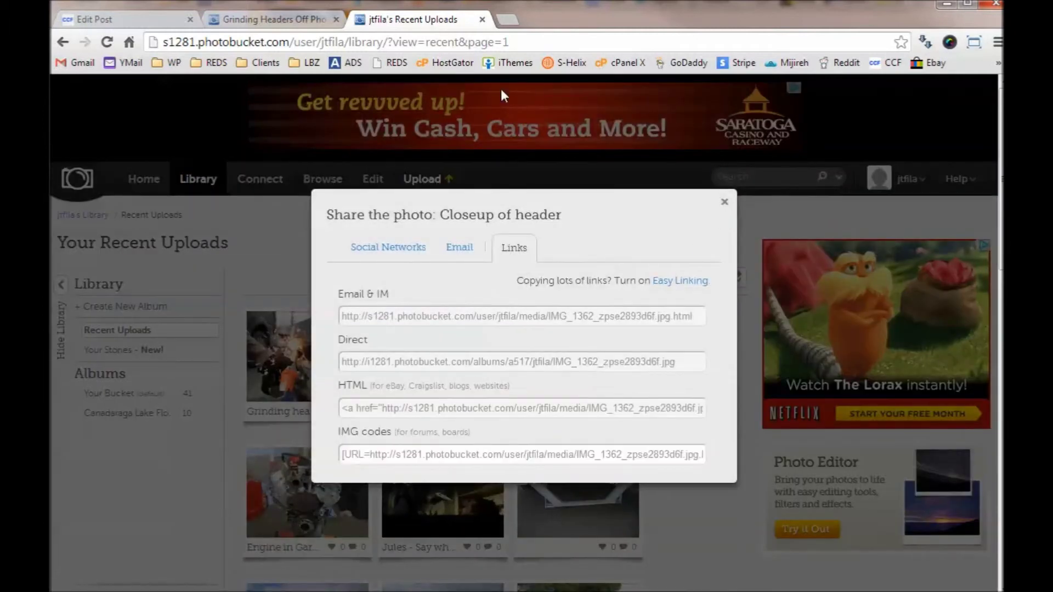
Paste the second IMG code below the first one in the post and update it.
left_click(114, 17)
left_click(515, 494)
type("[URL=http://s1281.photobucket.com/user/jtfila/media/IMG_1362_zpse2893d6f.jpg.html][IMG]http://i1281.photobucket.com/albums/a517/jtfila/IMG_1362_zpse2893d6f.jpg[/IMG][/URL]")
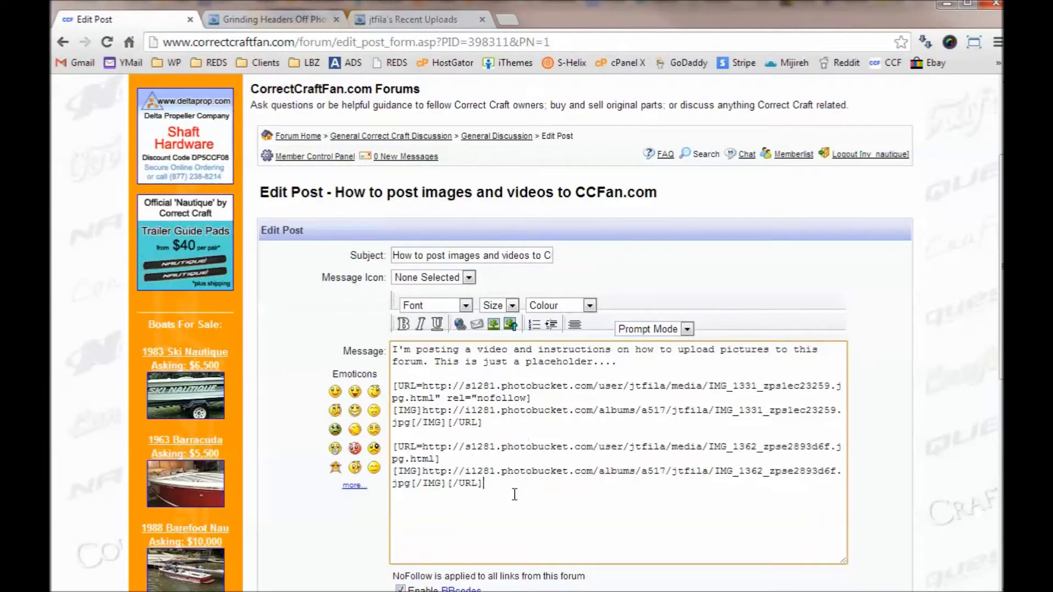
scroll(565, 494, "down", 3)
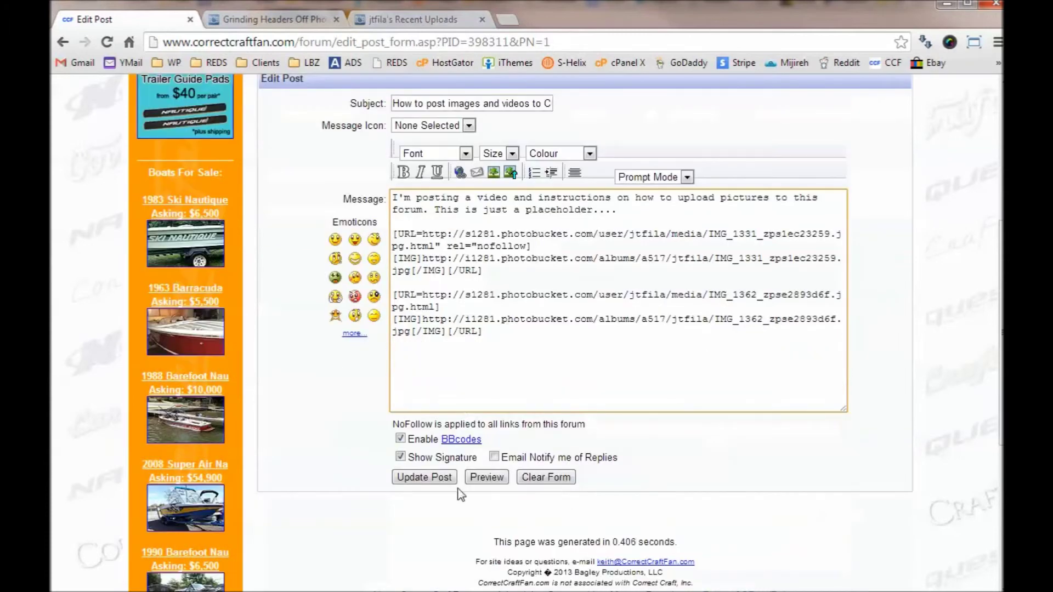
left_click(425, 478)
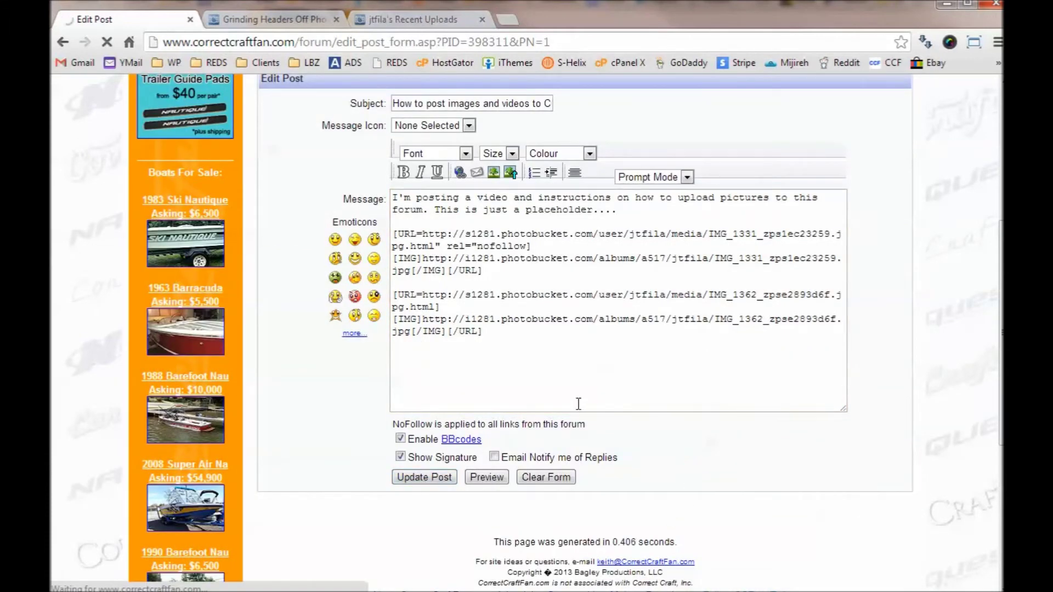
Scroll down the topic to see the 'Closeup of header' photo beneath the grinding photo.
scroll(713, 411, "down", 3)
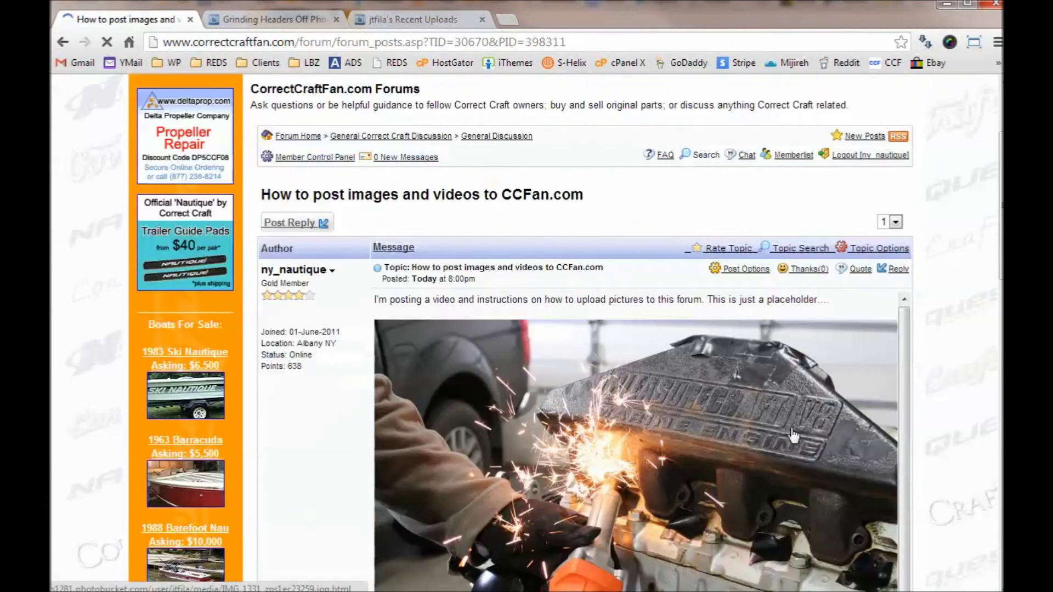
scroll(793, 436, "down", 3)
scroll(696, 367, "down", 7)
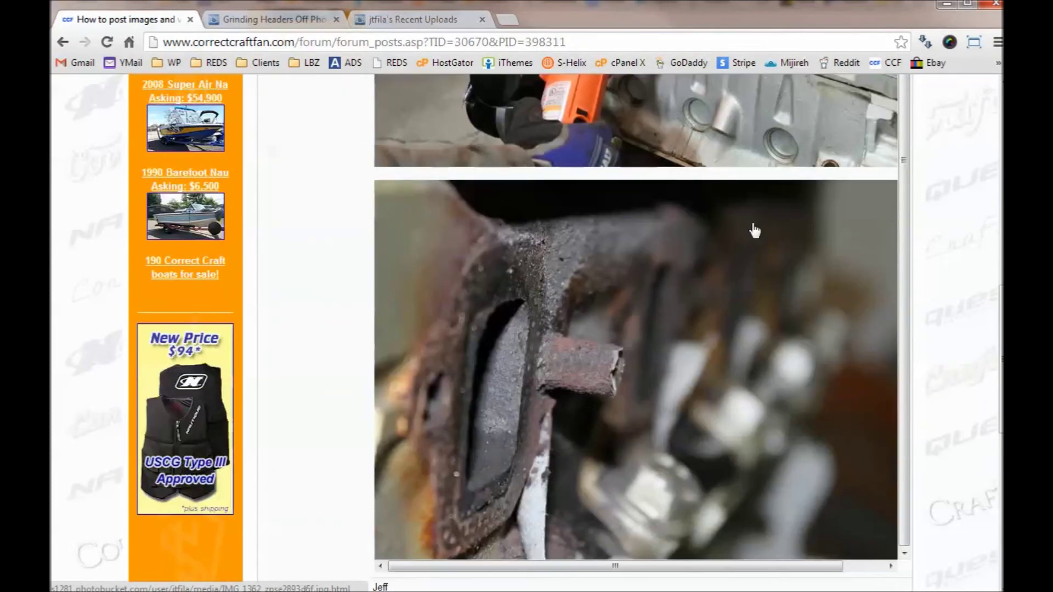